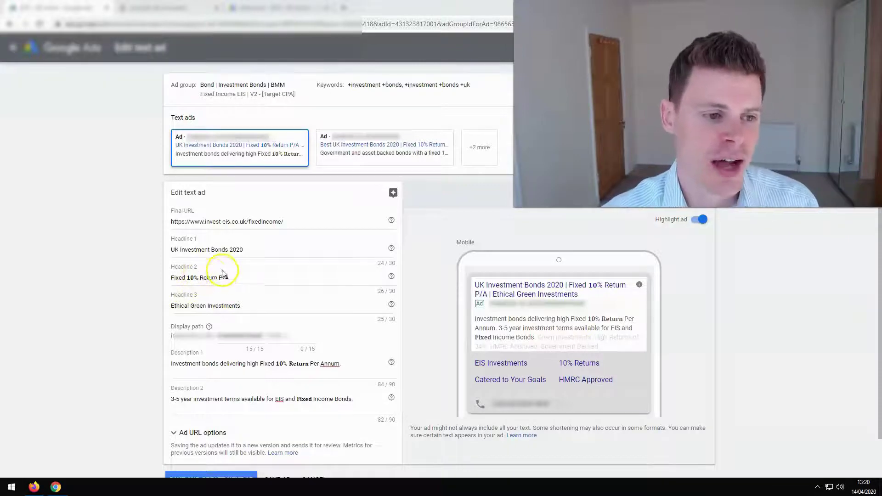
- Inspect the bold 10% in Headline 2 and both descriptions, then switch to the Unicode converter
{"action": "left_click", "coordinate": [197, 278]}
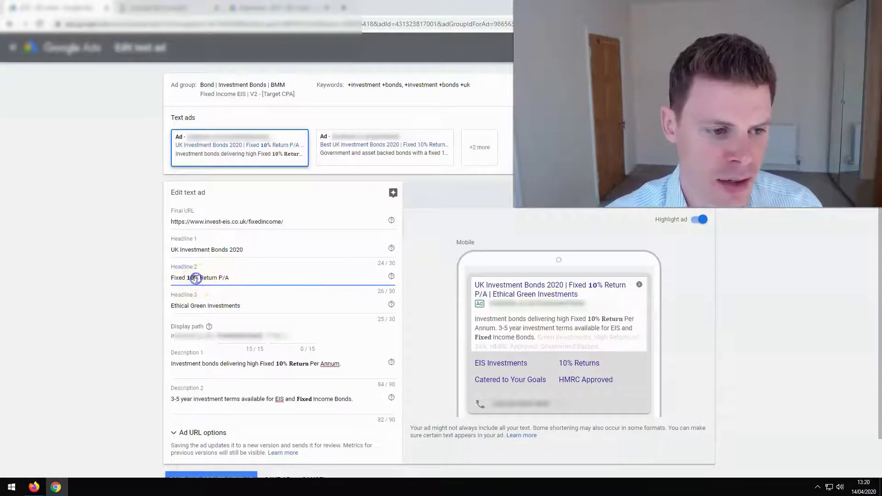
{"action": "left_click_drag", "start_coordinate": [198, 278], "coordinate": [186, 278]}
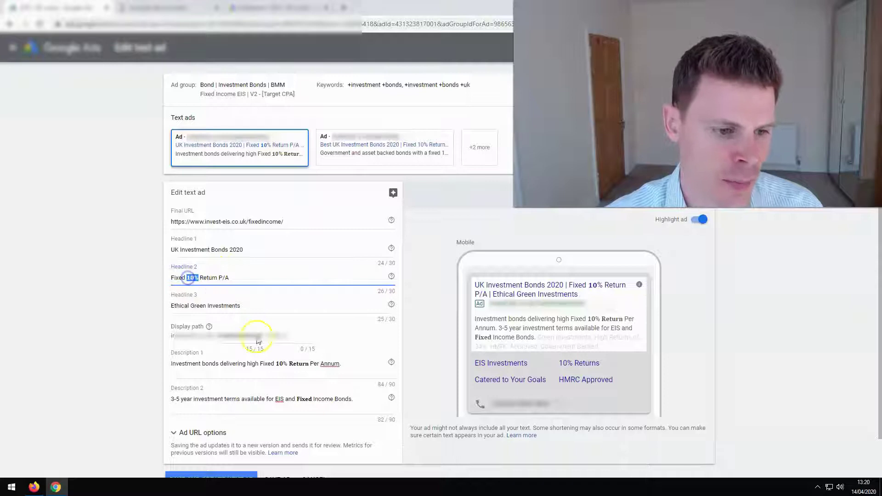
{"action": "left_click", "coordinate": [277, 365]}
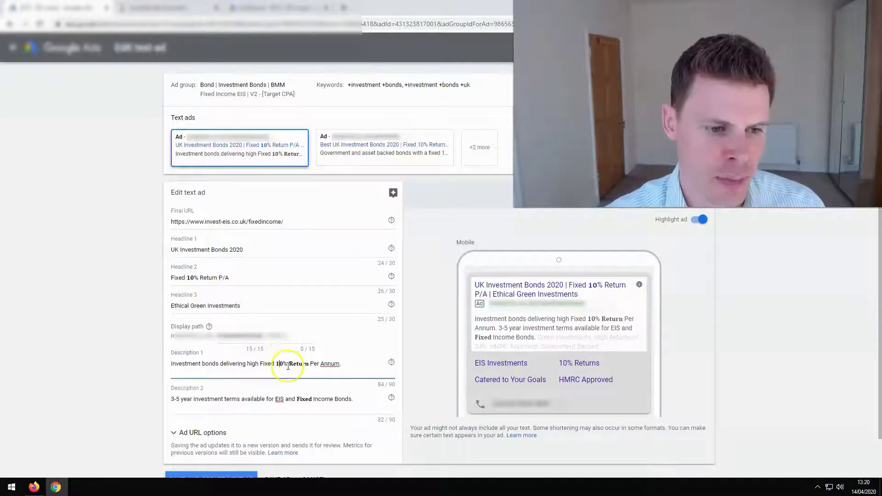
{"action": "left_click", "coordinate": [301, 399]}
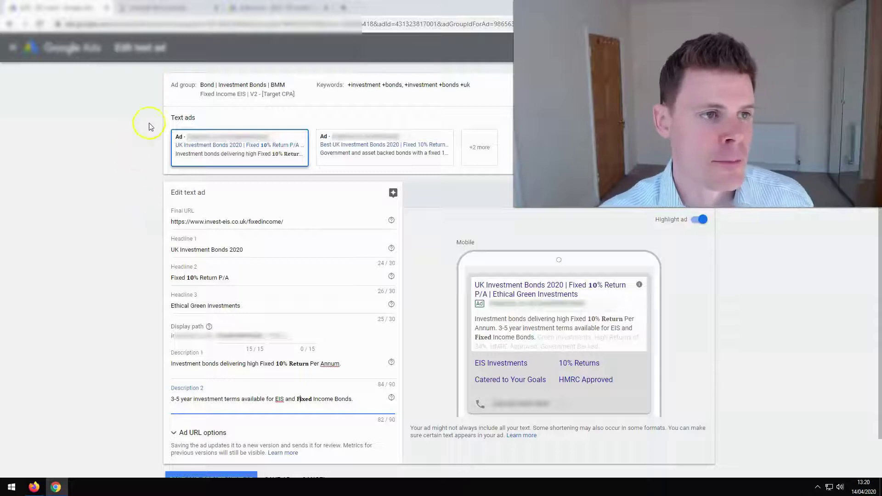
{"action": "left_click", "coordinate": [179, 9]}
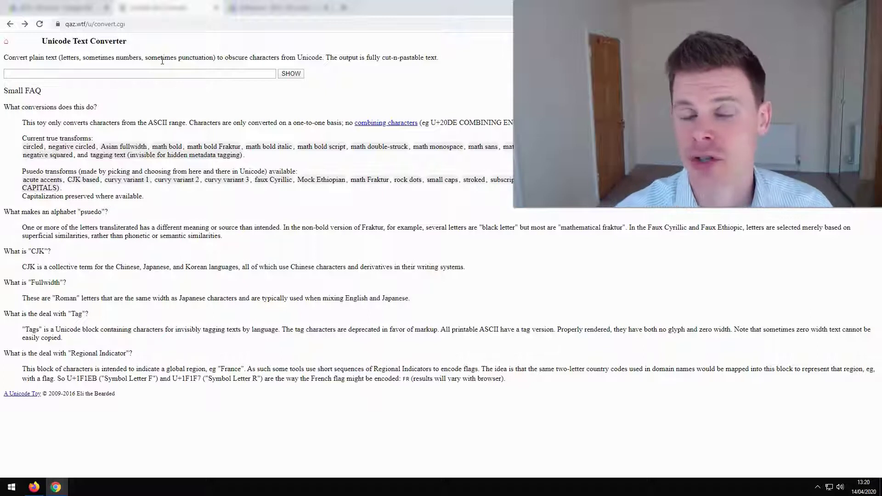
- Convert '10% Return' into Unicode text styles on qaz.wtf
{"action": "left_click", "coordinate": [146, 74]}
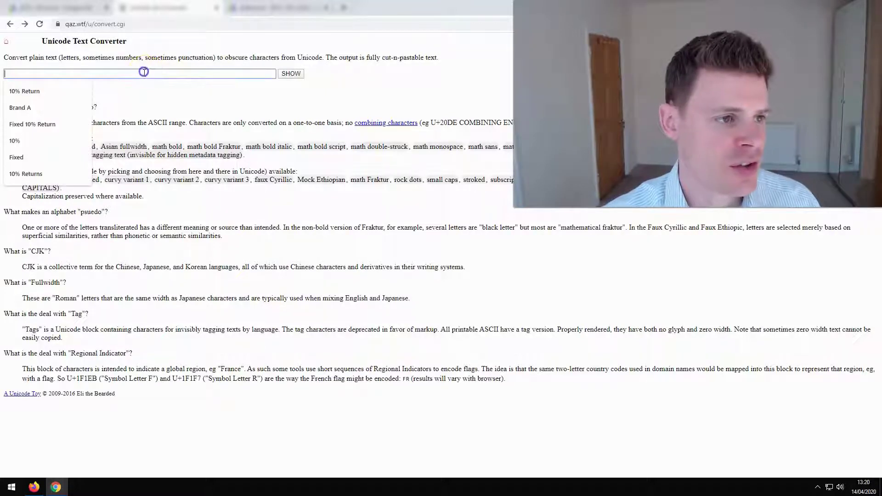
{"action": "left_click", "coordinate": [39, 92]}
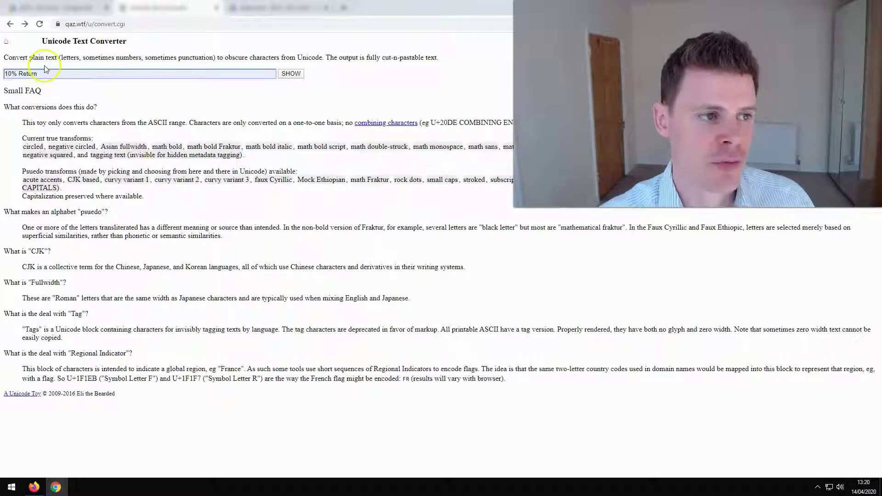
{"action": "left_click", "coordinate": [284, 75]}
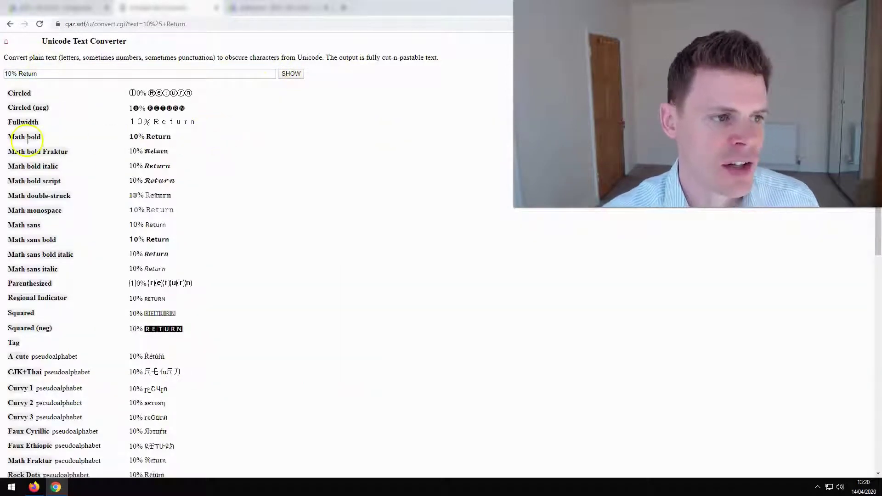
- Copy the Math bold '10% Return' output and go back to Google Ads
{"action": "left_click_drag", "start_coordinate": [130, 137], "coordinate": [177, 137]}
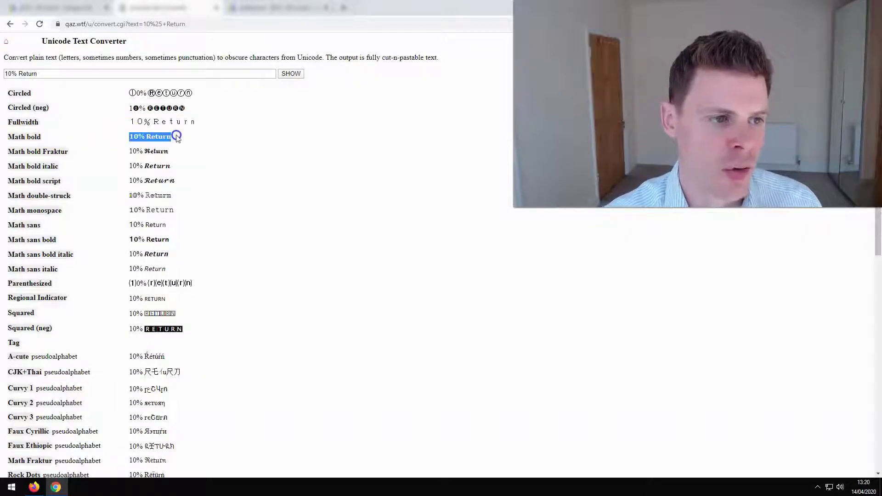
{"action": "right_click", "coordinate": [144, 139]}
{"action": "left_click", "coordinate": [153, 145]}
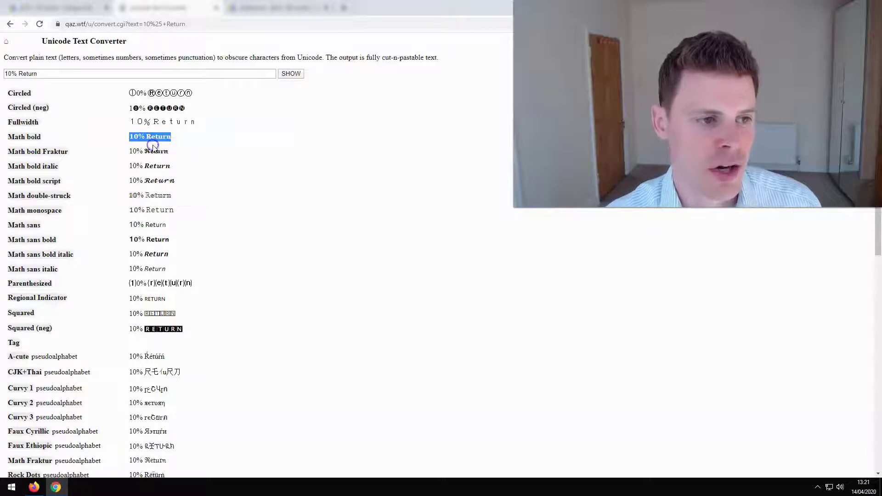
{"action": "left_click", "coordinate": [55, 8]}
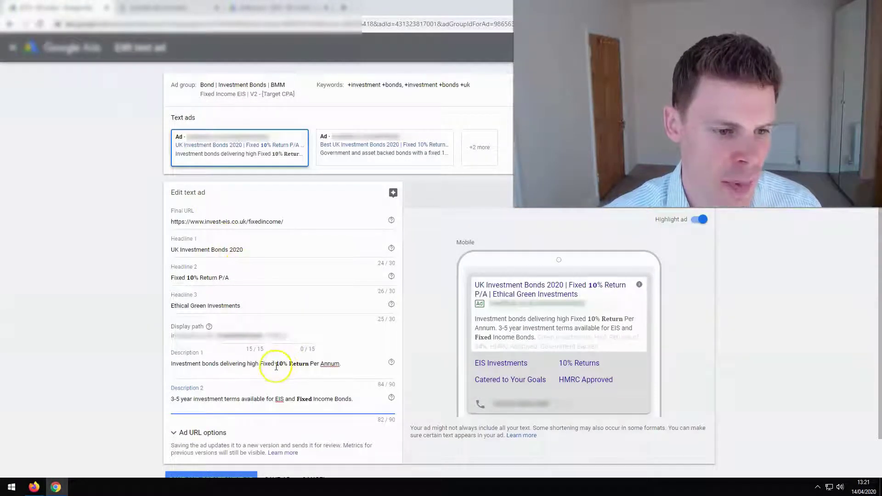
{"action": "left_click_drag", "start_coordinate": [277, 365], "coordinate": [309, 366]}
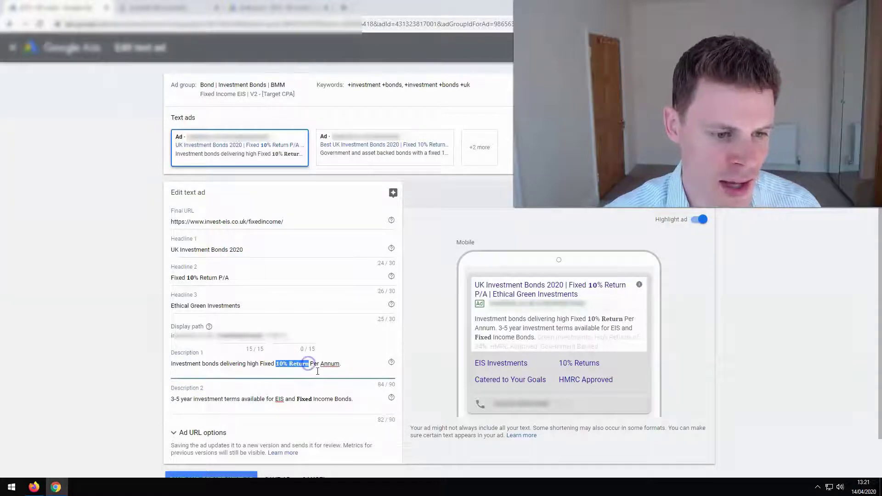
{"action": "left_click", "coordinate": [311, 367]}
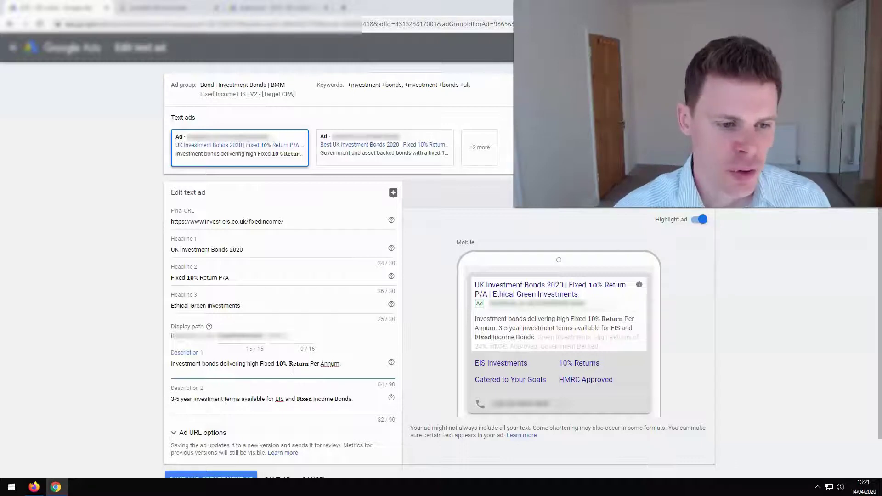
{"action": "left_click_drag", "start_coordinate": [309, 365], "coordinate": [279, 367]}
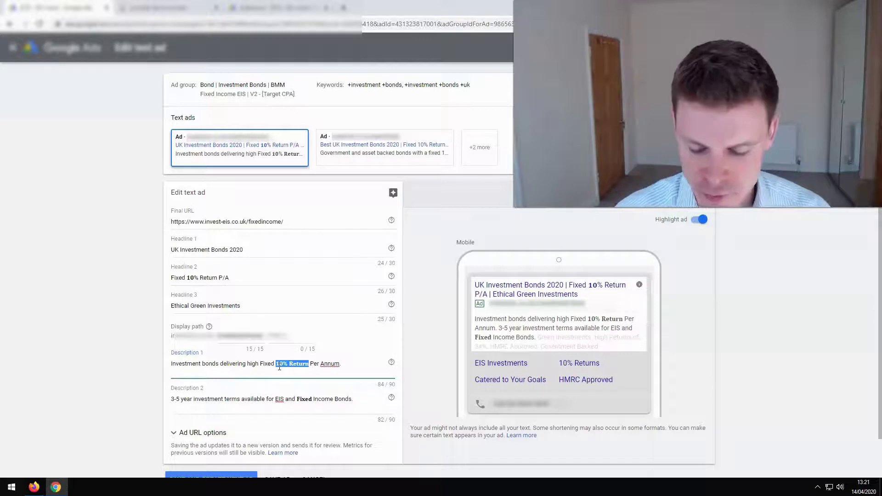
- Retype '10% Return' plainly in Description 1, then paste the math-bold version over it
{"action": "type", "text": "10%"}
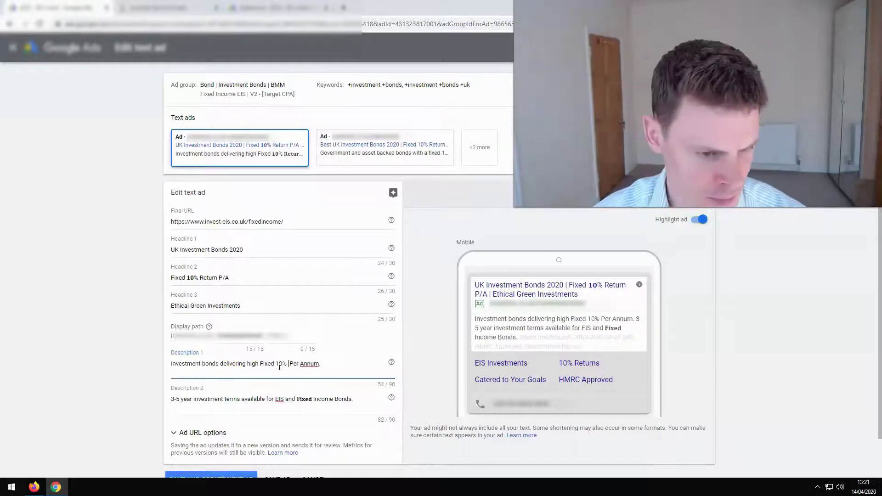
{"action": "type", "text": " Return"}
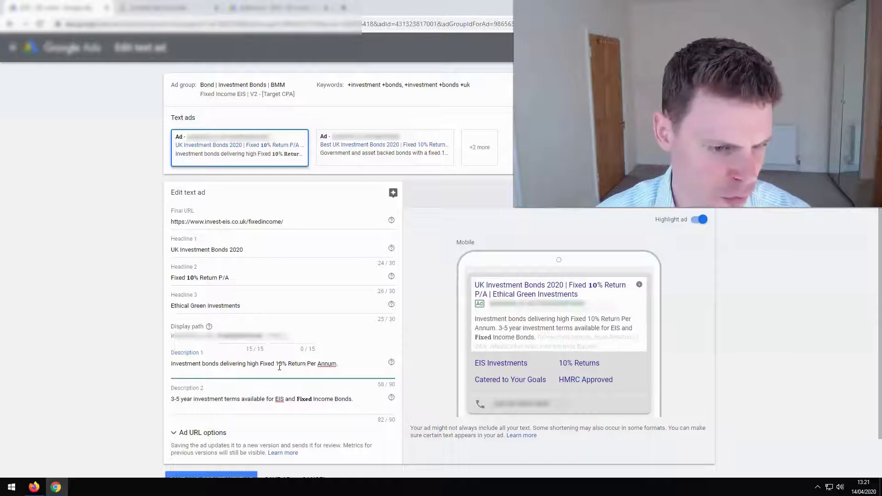
{"action": "left_click", "coordinate": [385, 386]}
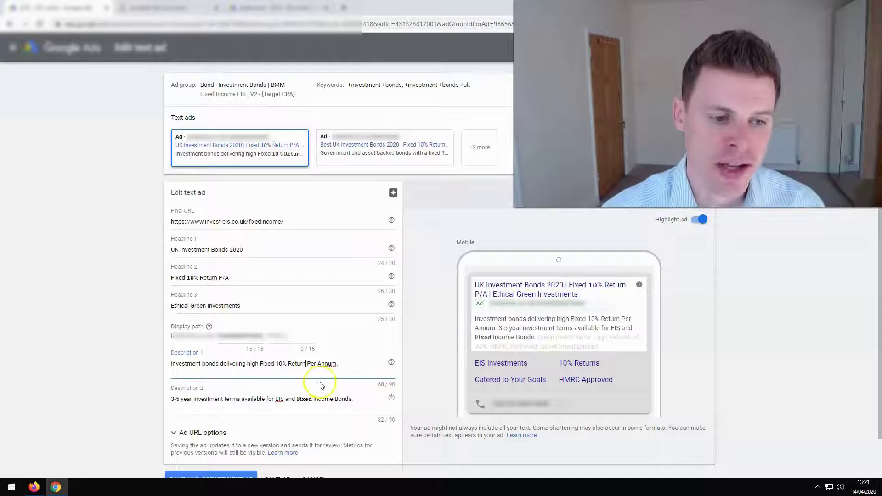
{"action": "left_click_drag", "start_coordinate": [306, 364], "coordinate": [279, 372]}
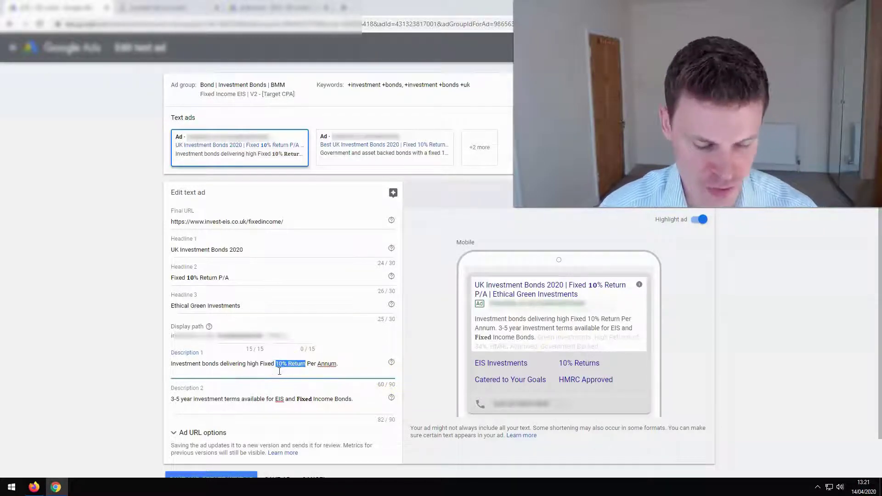
{"action": "key", "text": "ctrl+v"}
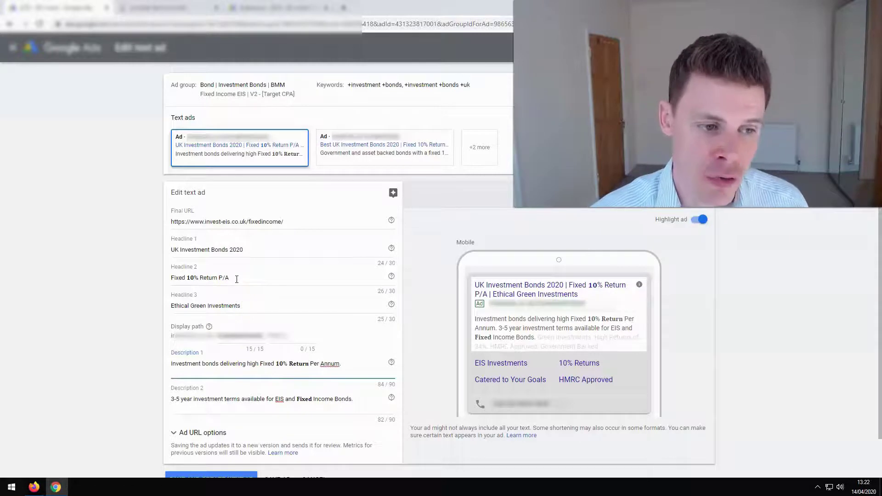
{"action": "left_click", "coordinate": [235, 281]}
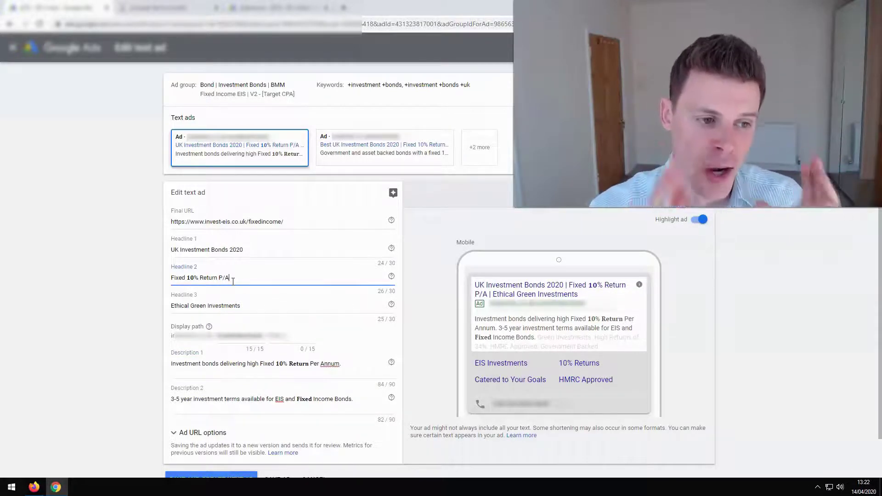
{"action": "left_click", "coordinate": [194, 278]}
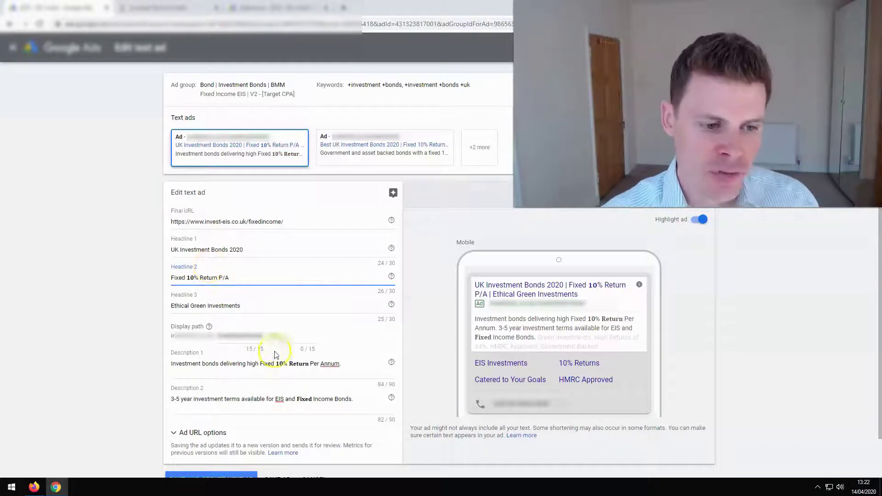
{"action": "left_click", "coordinate": [285, 362]}
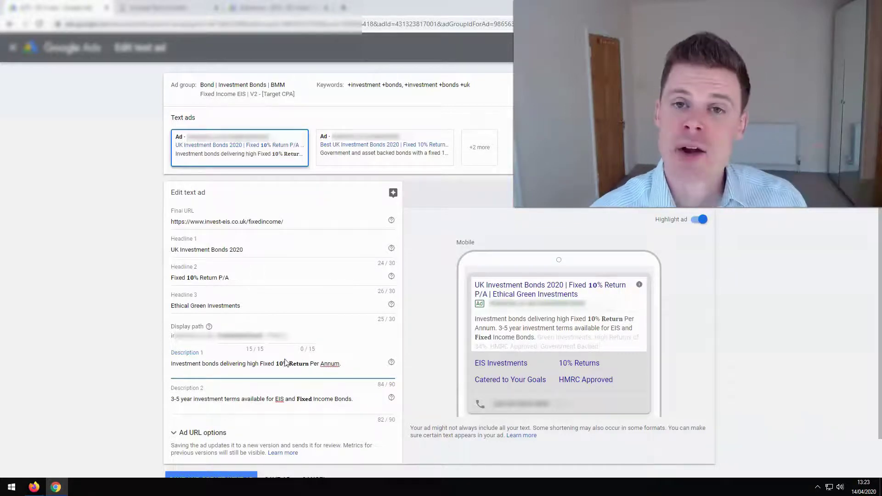
- Bring up the Extensions page with the '10% Returns' sitelink edit dialog
{"action": "left_click", "coordinate": [285, 359]}
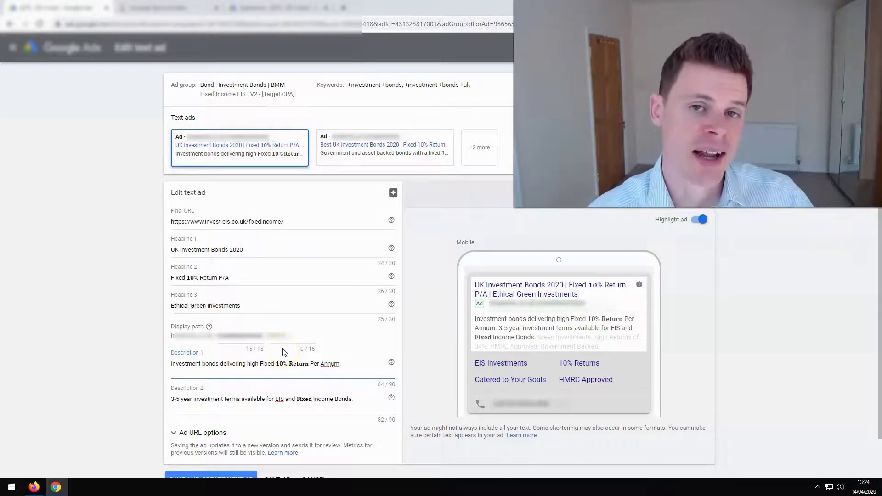
{"action": "left_click", "coordinate": [272, 7]}
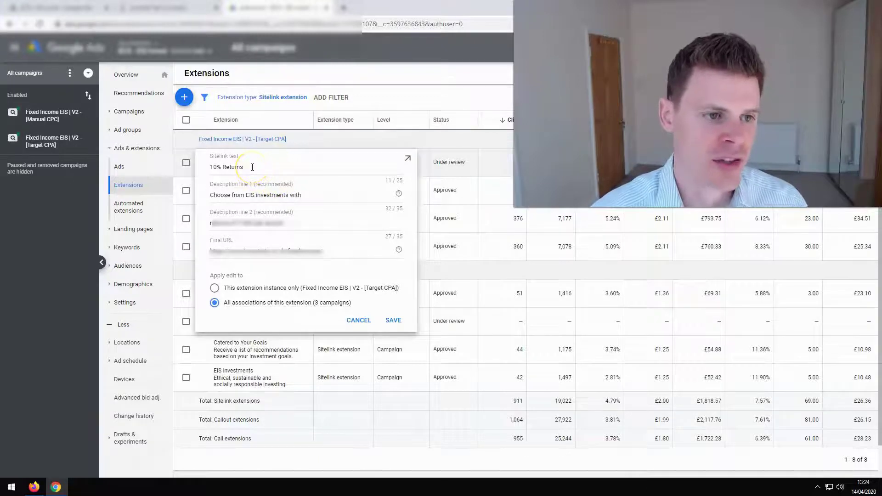
- Paste math-bold '10% Return' as sitelink text, retyping 'Return' plainly to reach 16/25 characters
{"action": "left_click_drag", "start_coordinate": [252, 167], "coordinate": [210, 168]}
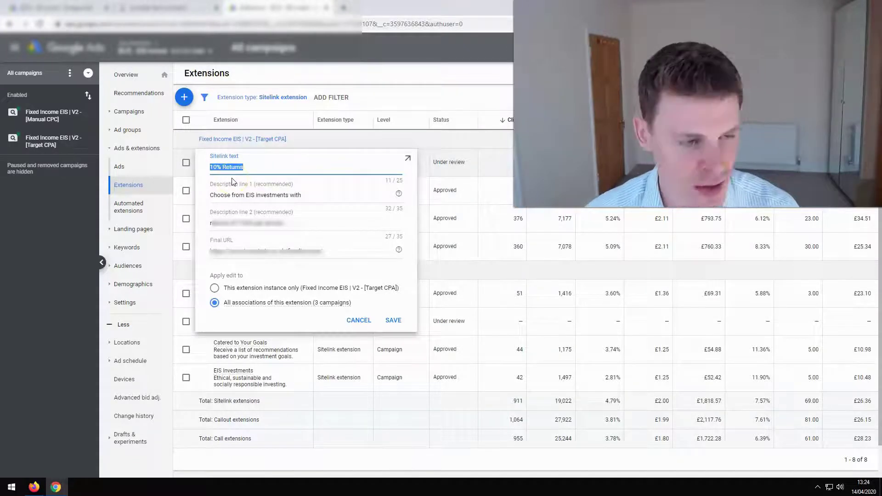
{"action": "key", "text": "ctrl+v"}
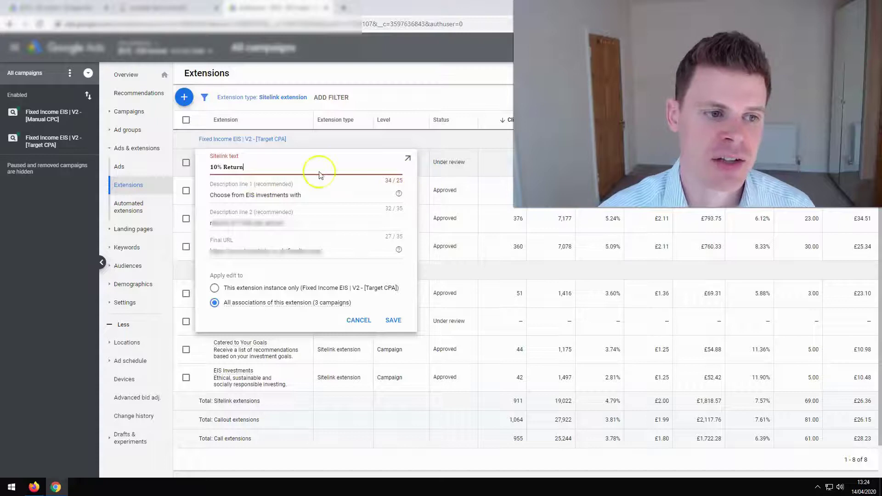
{"action": "left_click_drag", "start_coordinate": [247, 167], "coordinate": [224, 167]}
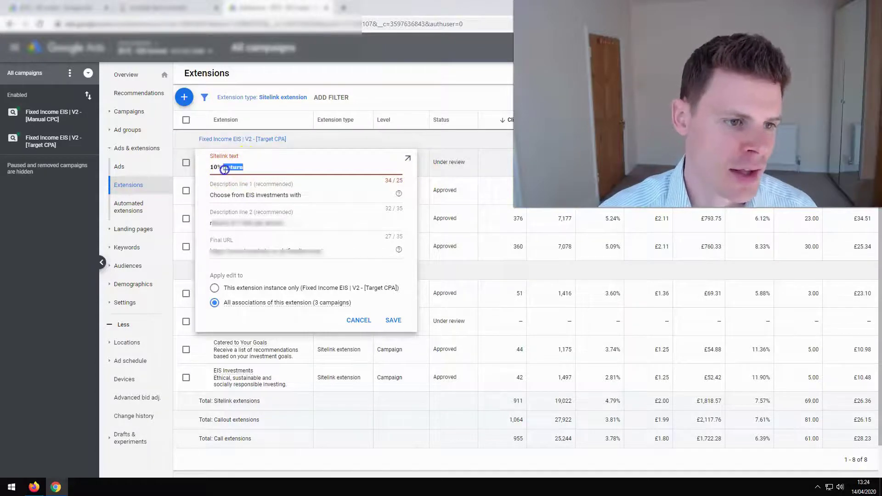
{"action": "type", "text": "R"}
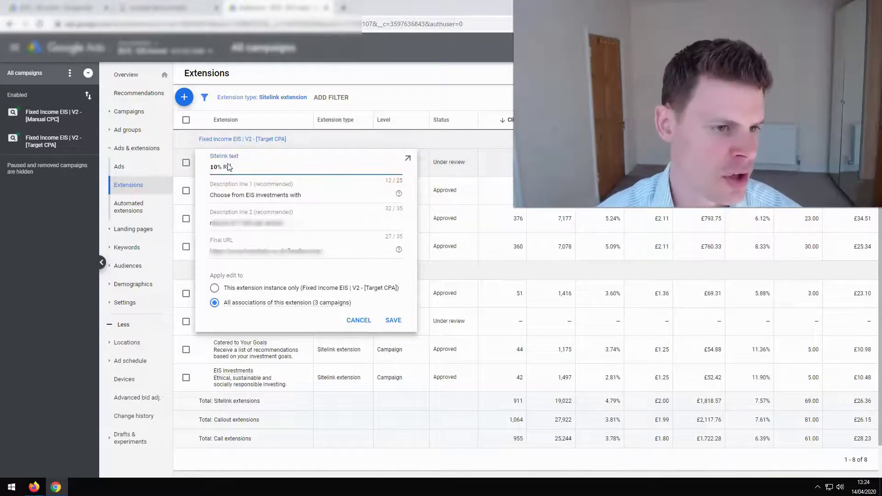
{"action": "type", "text": "eturn"}
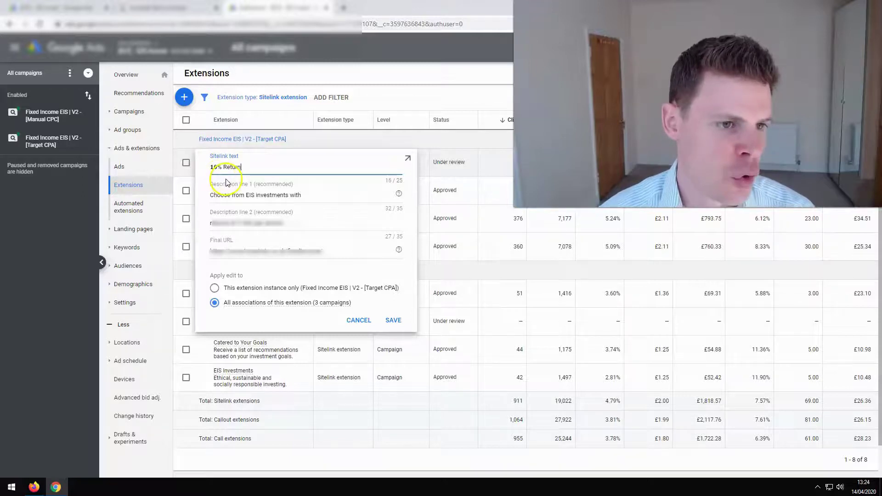
{"action": "left_click", "coordinate": [218, 167]}
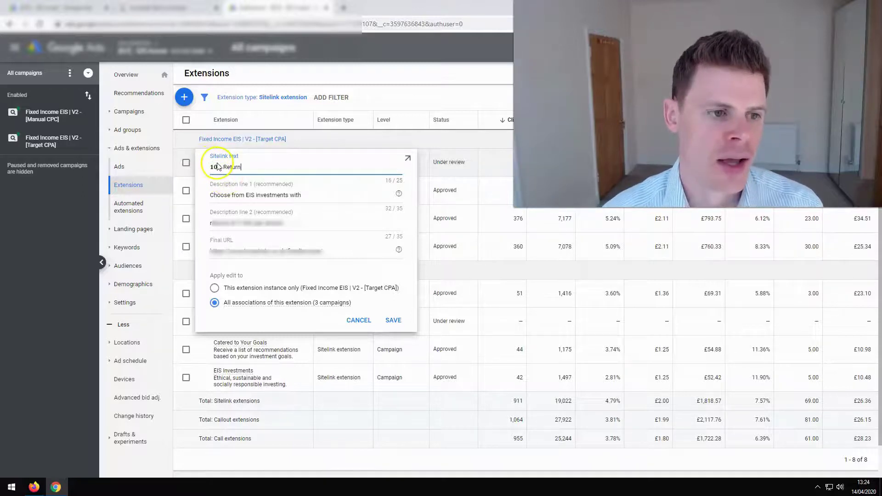